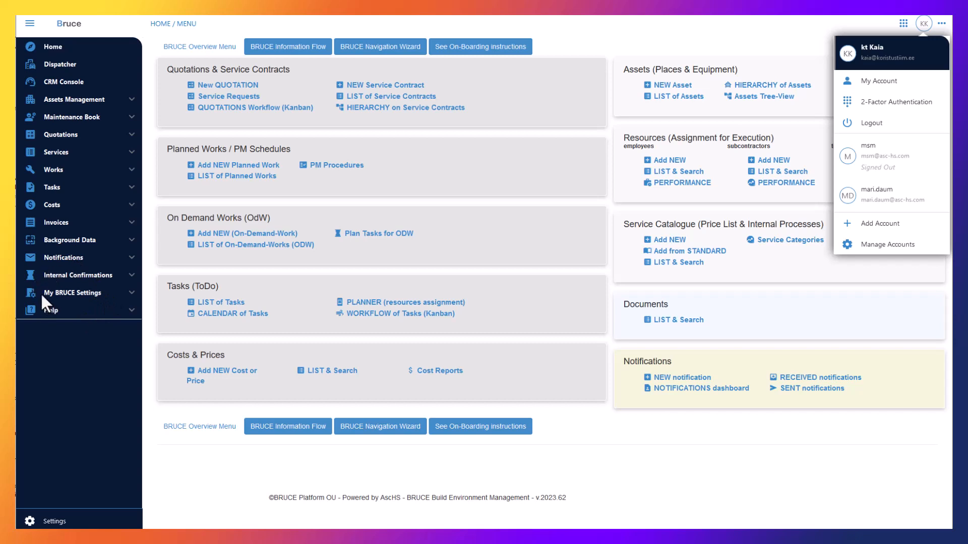
Open My Users from the My BRUCE Settings section in the sidebar.
click(131, 293)
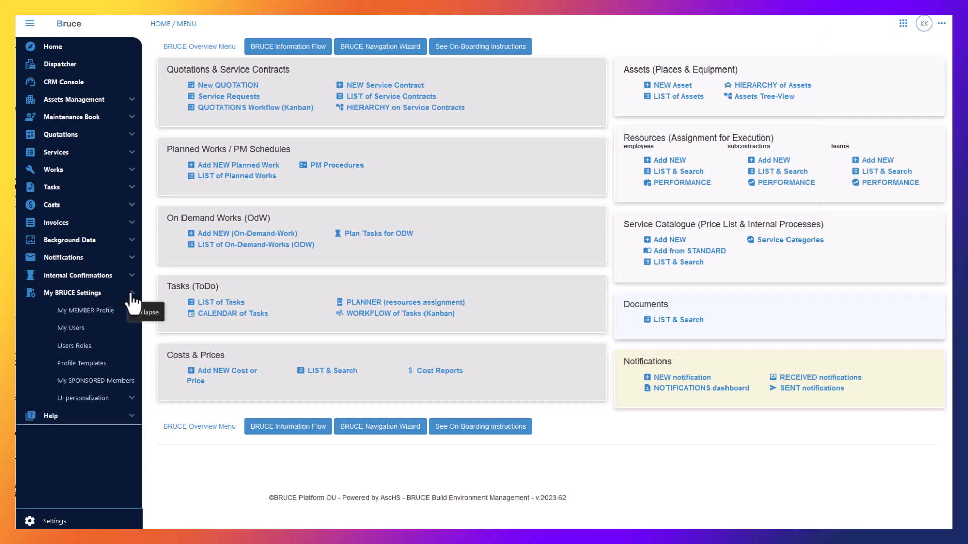
click(75, 330)
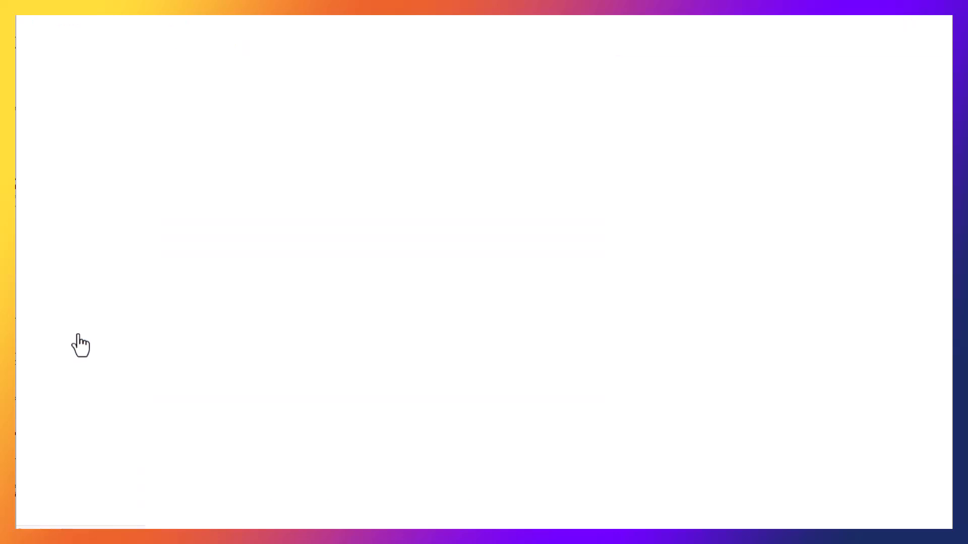
Create a console user with login e-mail, password and security answer, language English, and save.
click(225, 49)
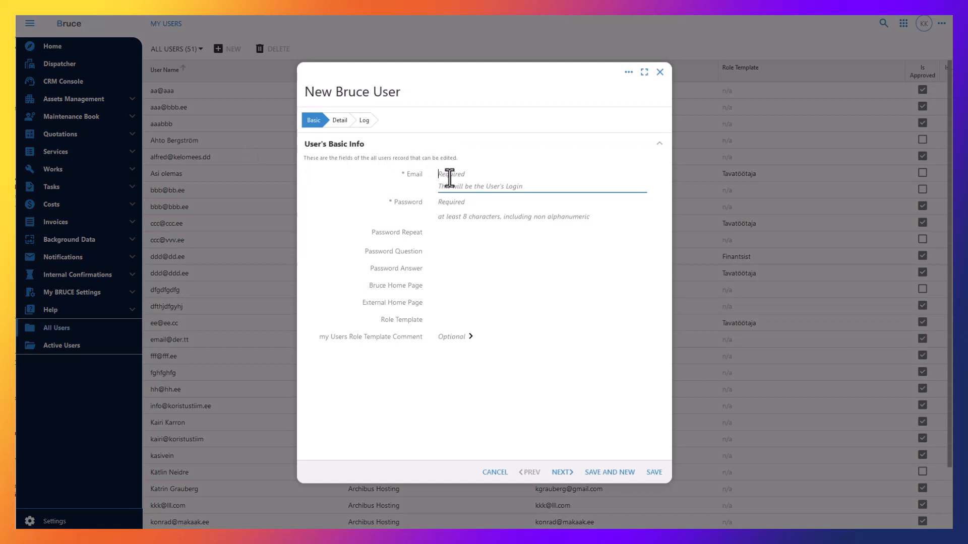
text(console@)
click(454, 251)
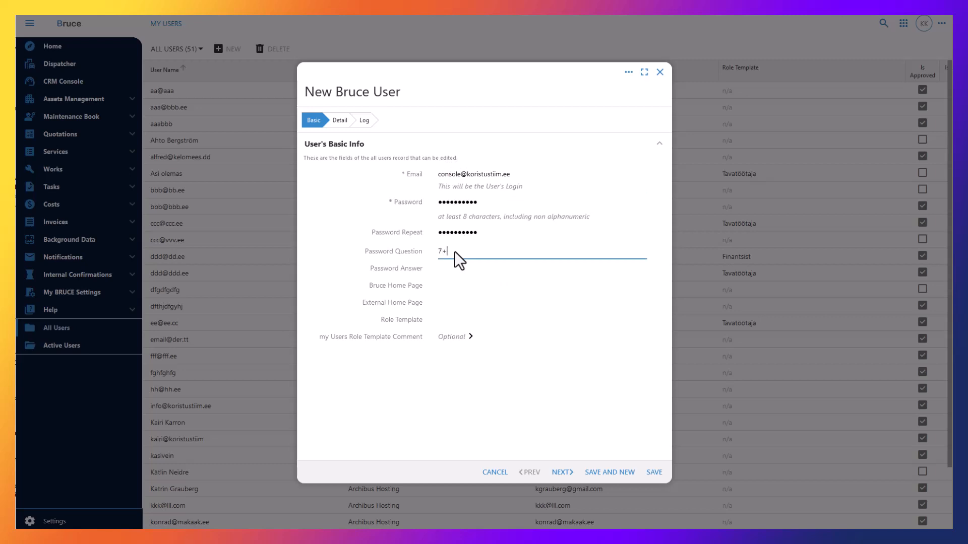
click(451, 264)
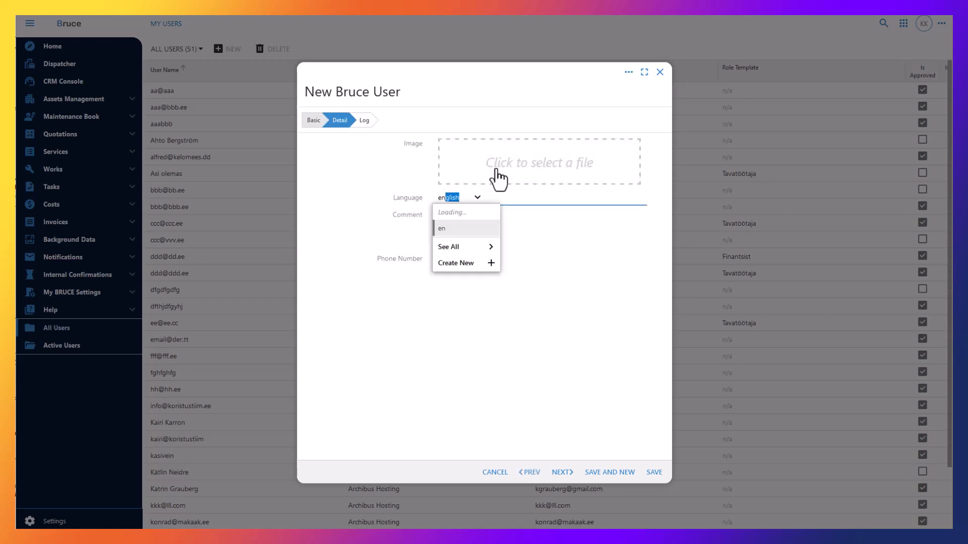
click(441, 212)
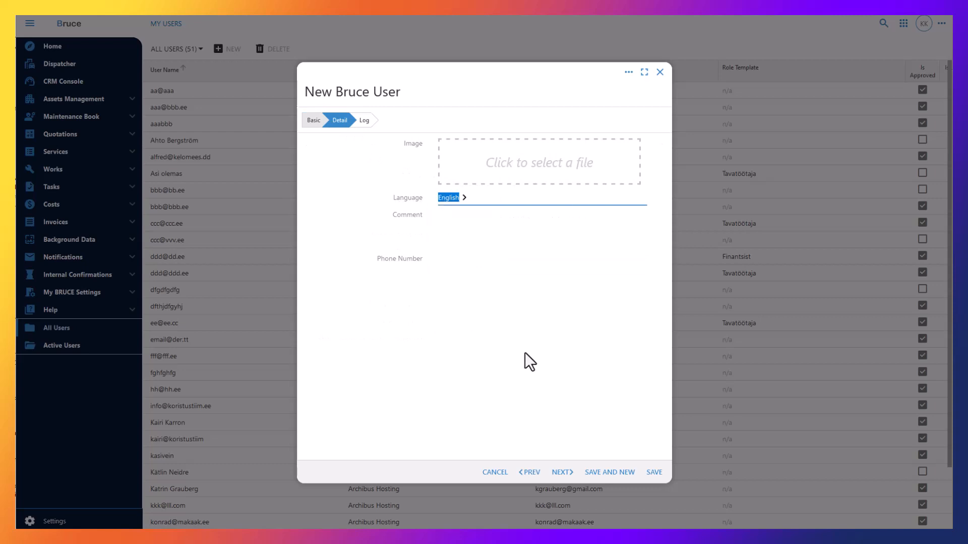
click(653, 472)
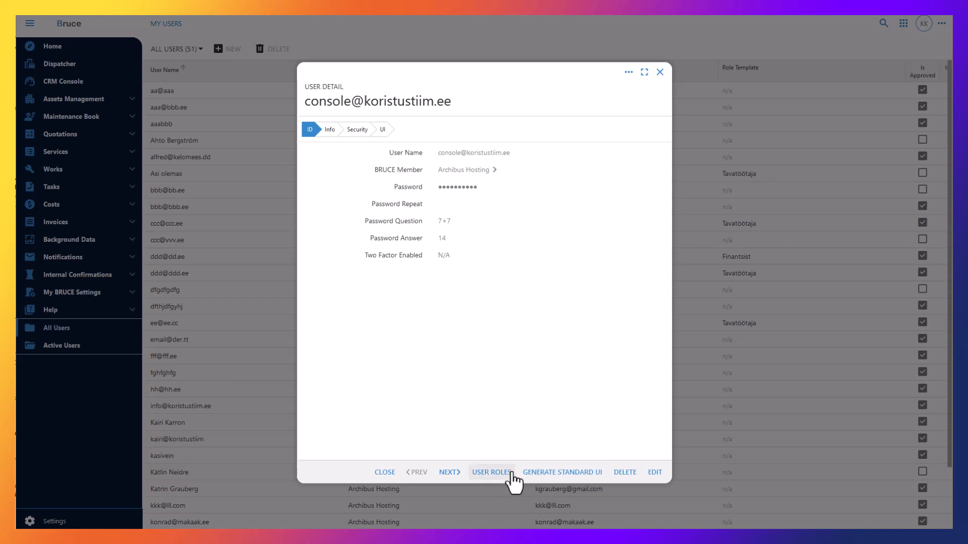
Generate the standard UI for the new console user.
click(551, 474)
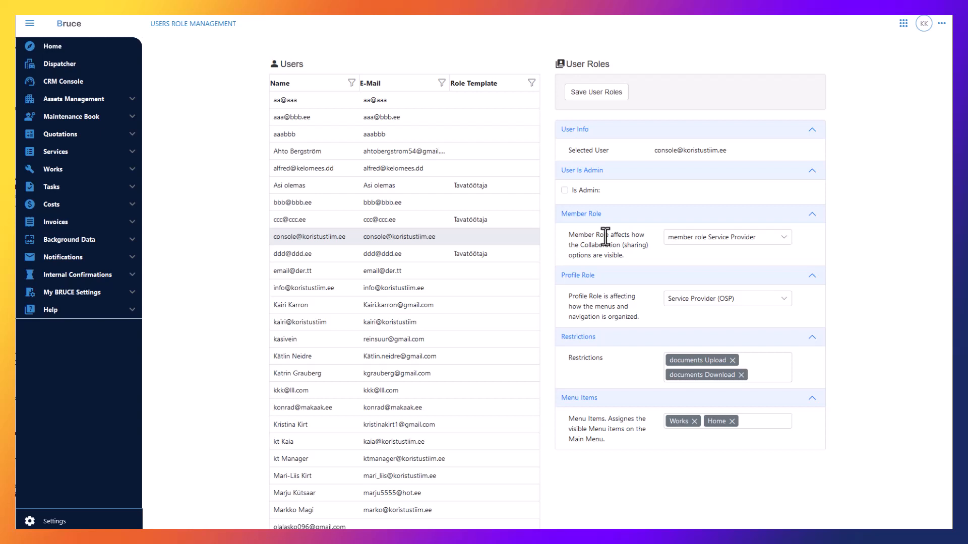
Check the Member Role dropdown and leave it on Service Provider.
click(784, 237)
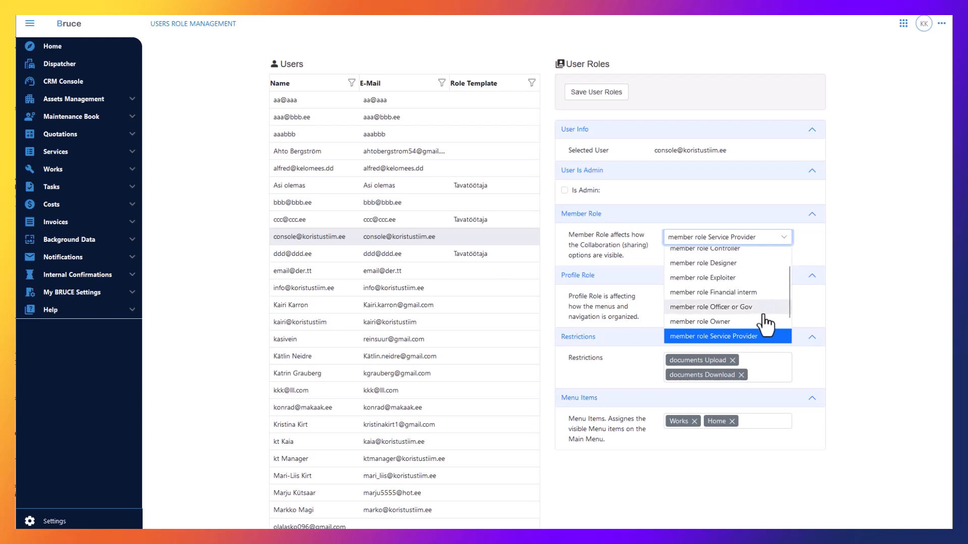
click(840, 238)
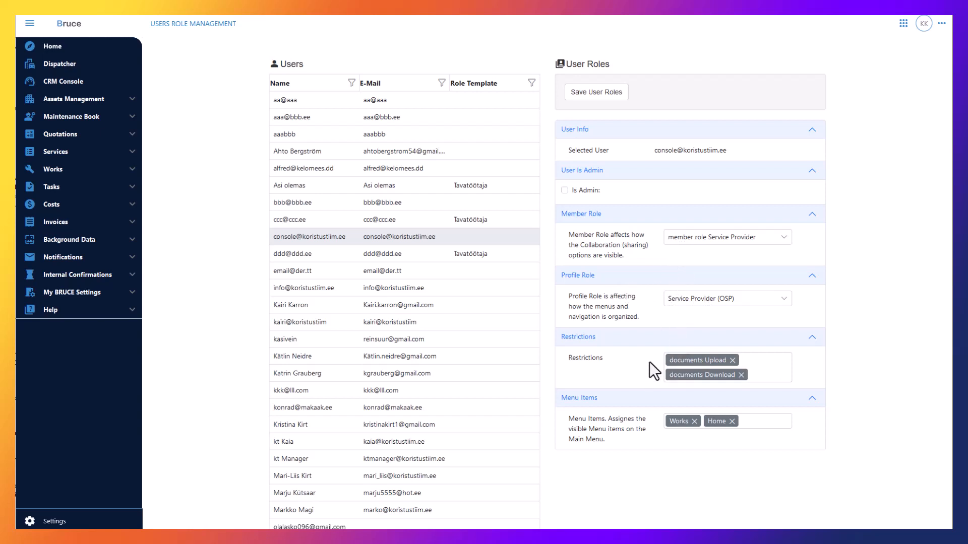
Add edit Commercial, edit Financial, edit Management and view Financial info restrictions, dropping edit Production info.
click(773, 375)
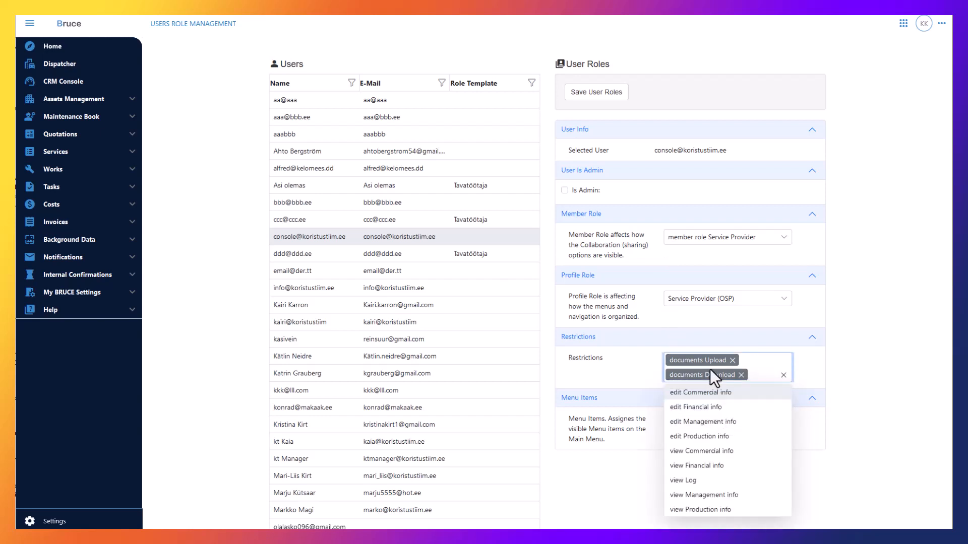
click(699, 394)
click(757, 396)
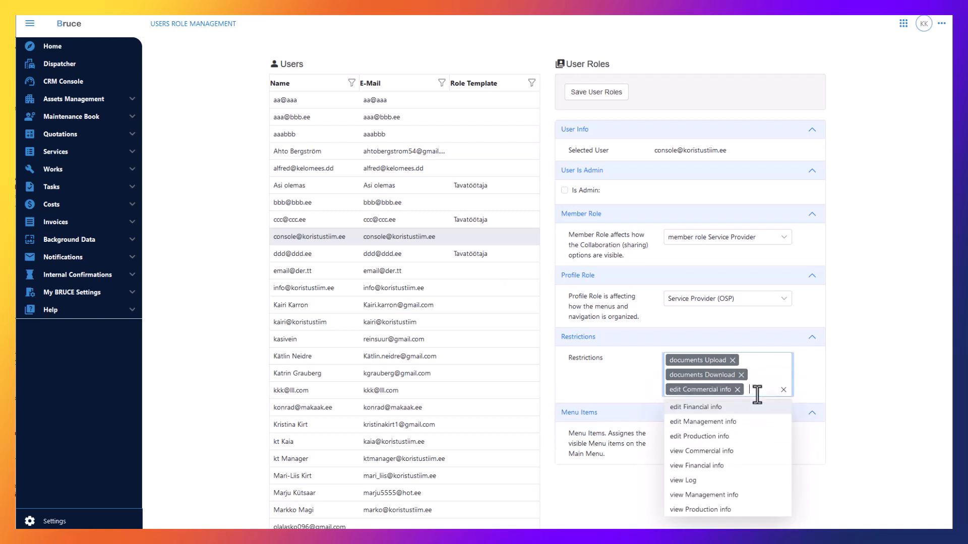
click(699, 419)
click(754, 408)
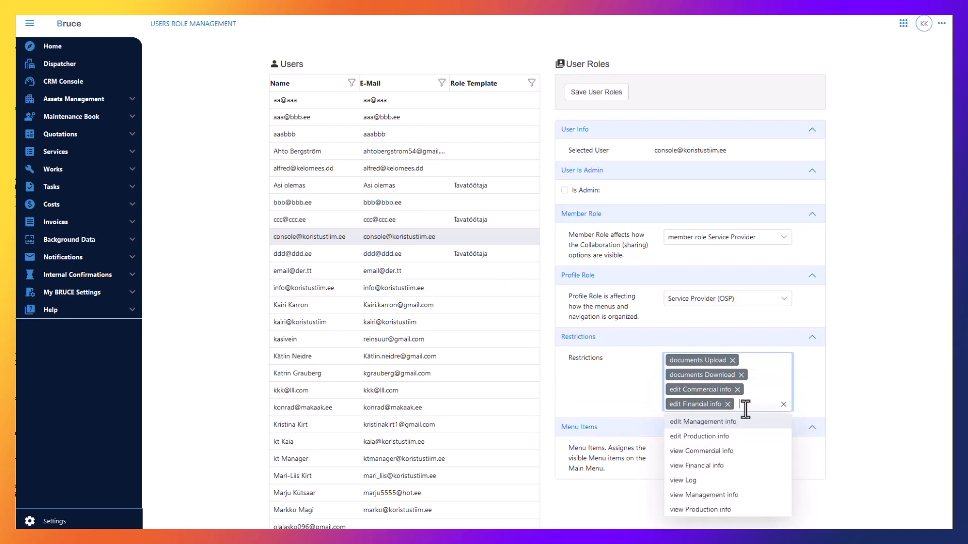
click(737, 422)
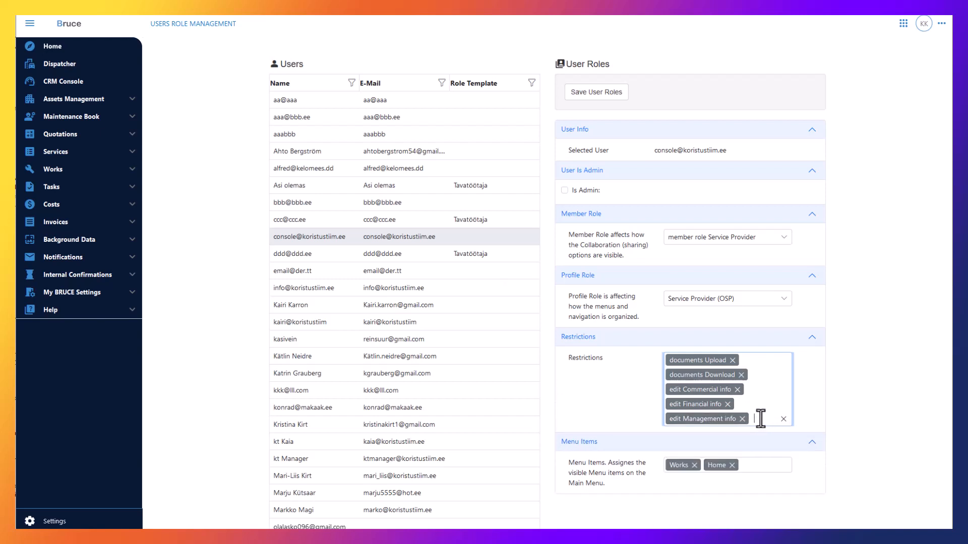
click(756, 418)
click(748, 434)
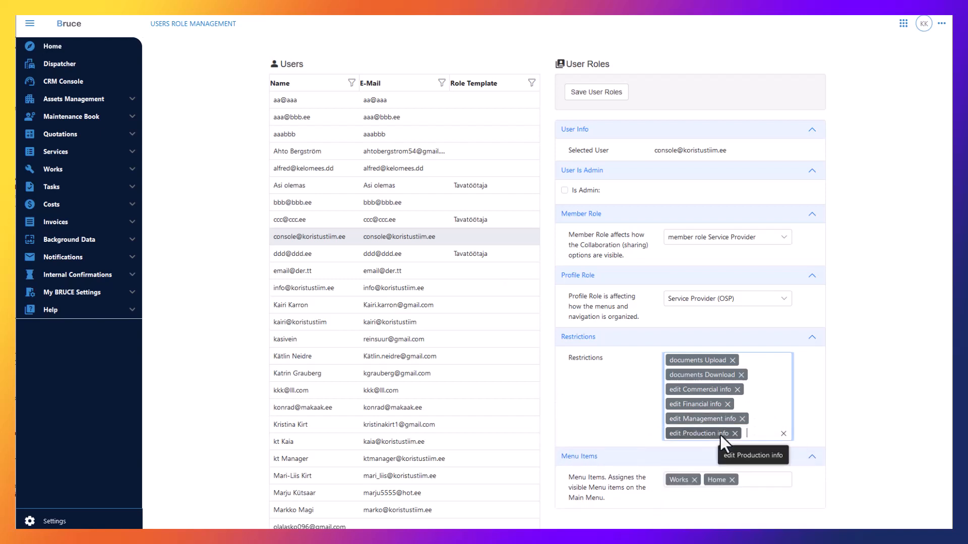
click(758, 433)
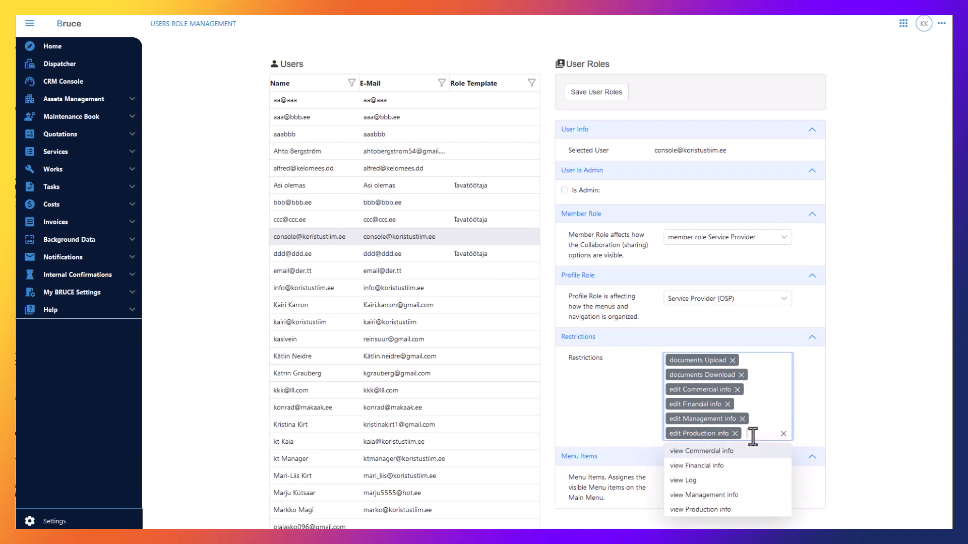
click(715, 467)
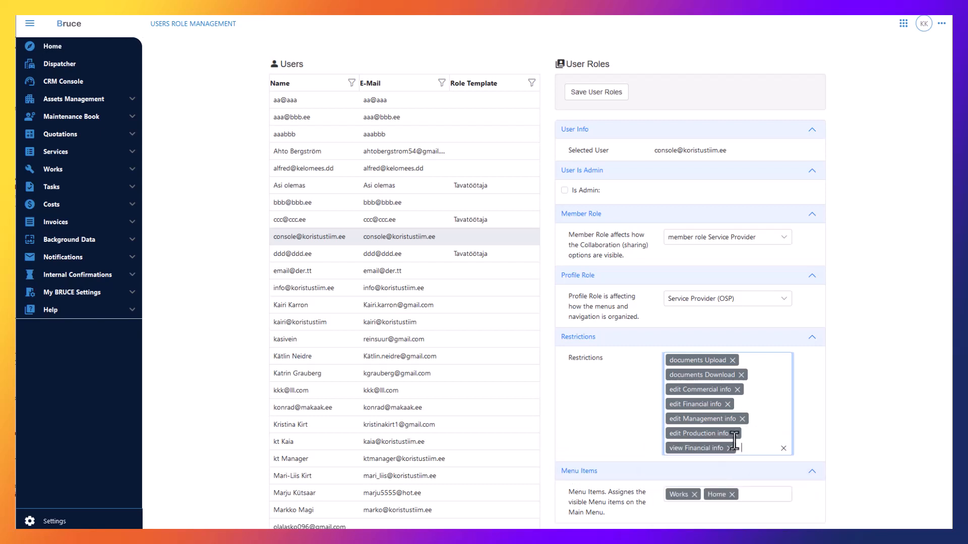
click(735, 435)
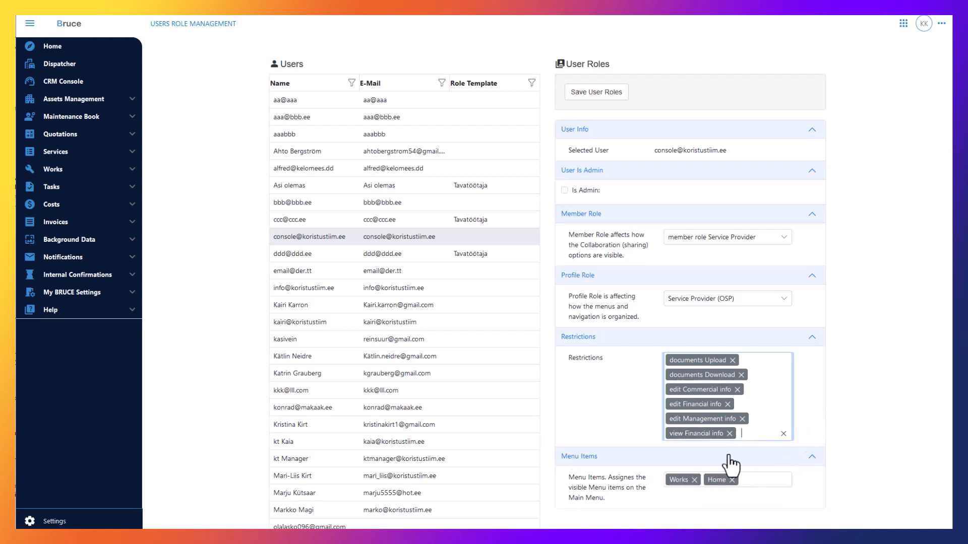
scroll(693, 456, down, 2)
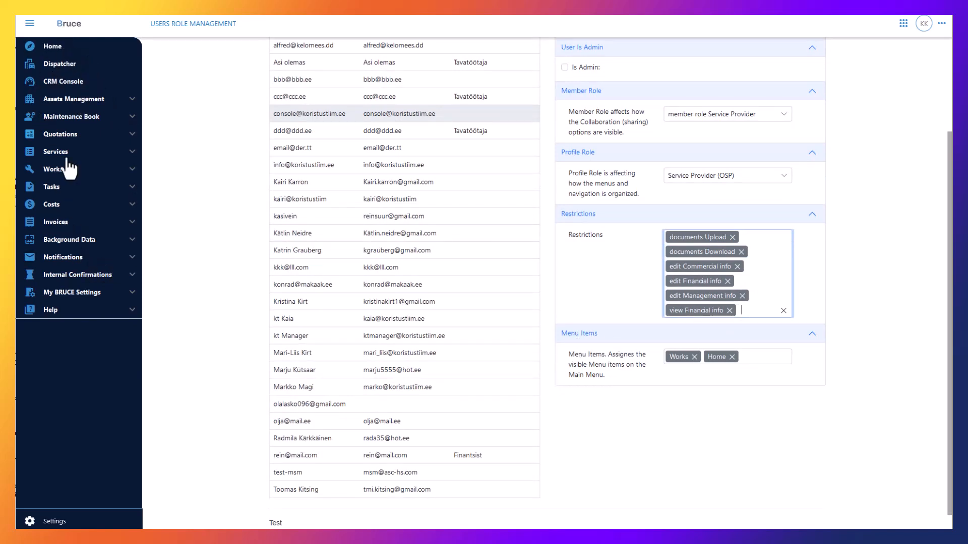
Add the ASSETS, BIDS, CONTRACTS, COSTS, CRM and IOT Console menu items.
click(744, 357)
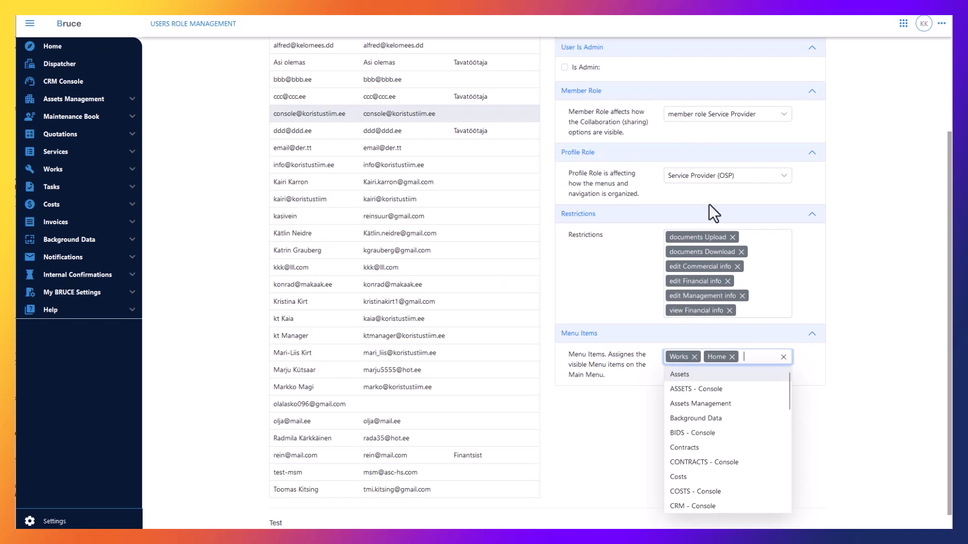
click(698, 390)
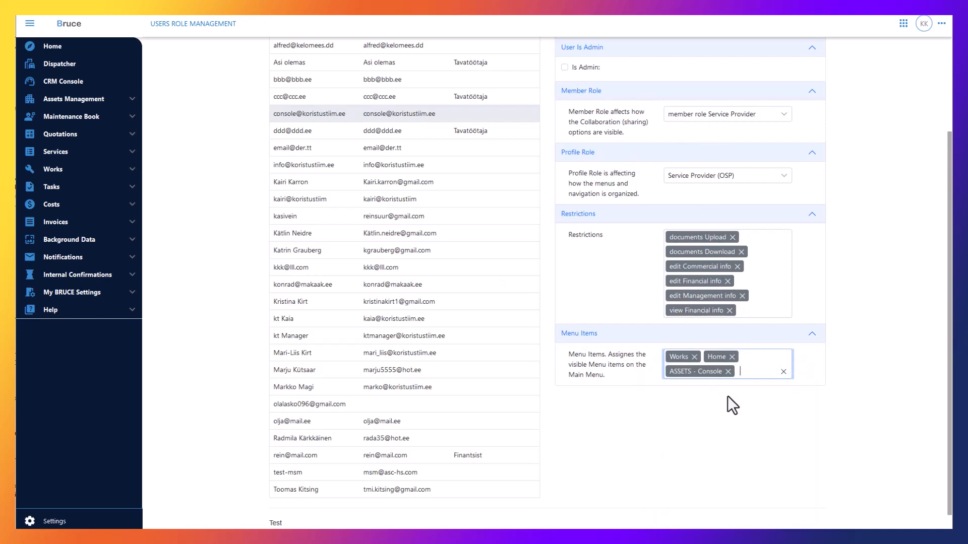
click(747, 369)
click(719, 435)
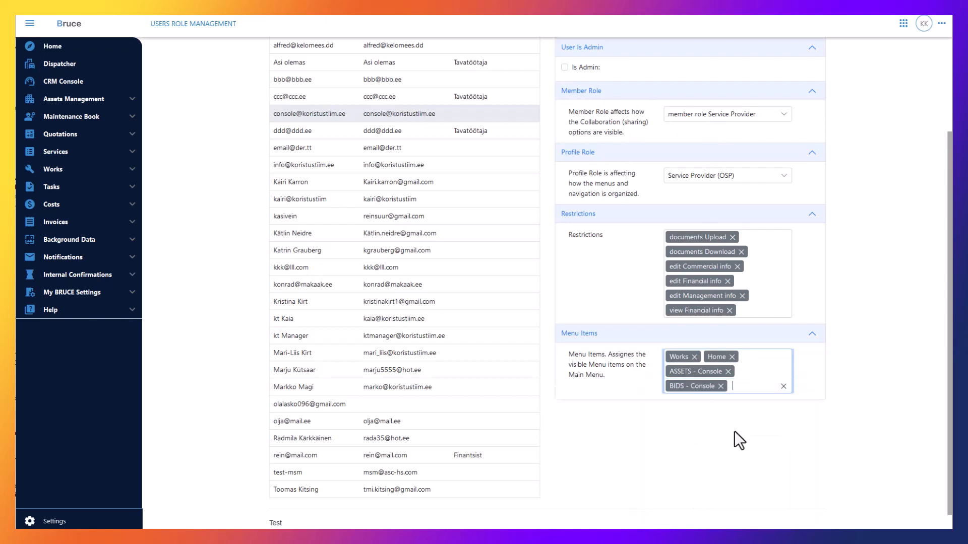
click(748, 387)
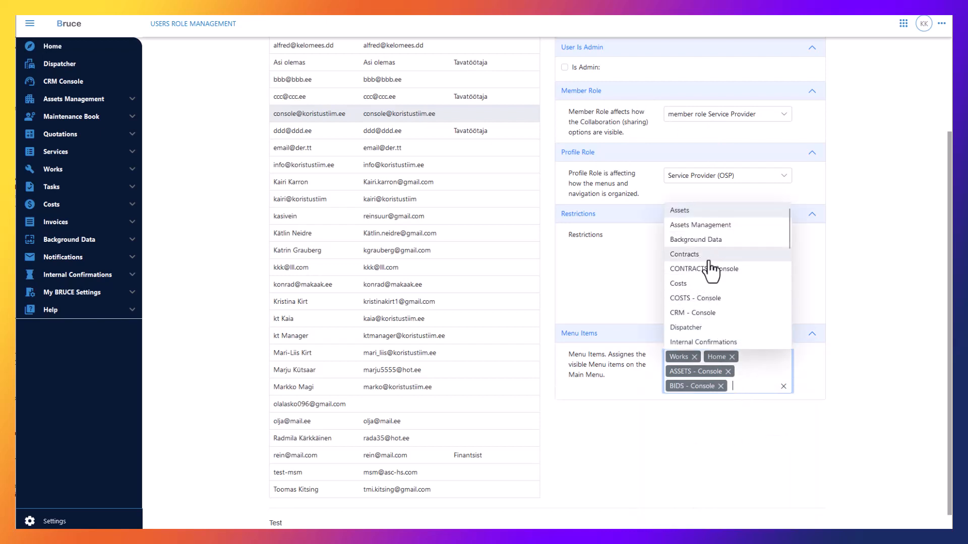
click(703, 276)
click(737, 415)
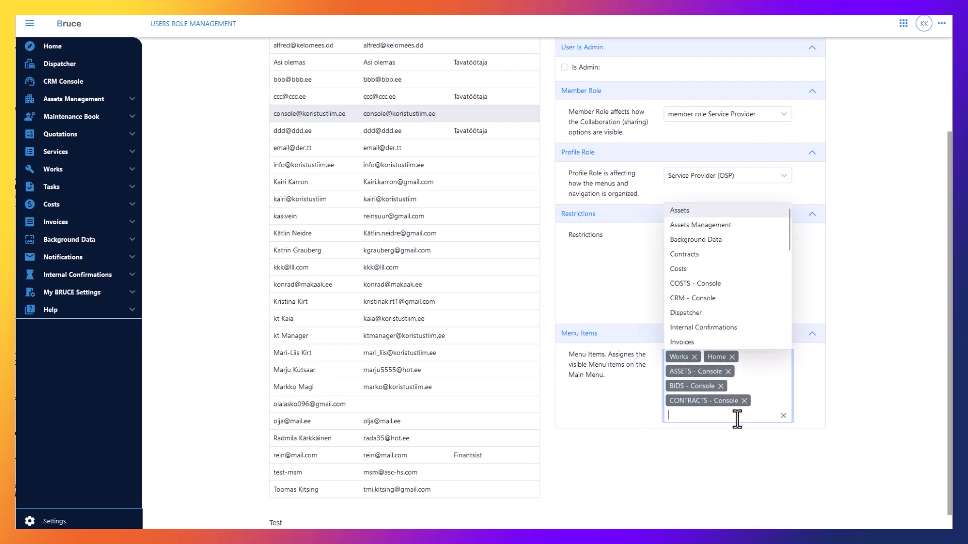
click(691, 286)
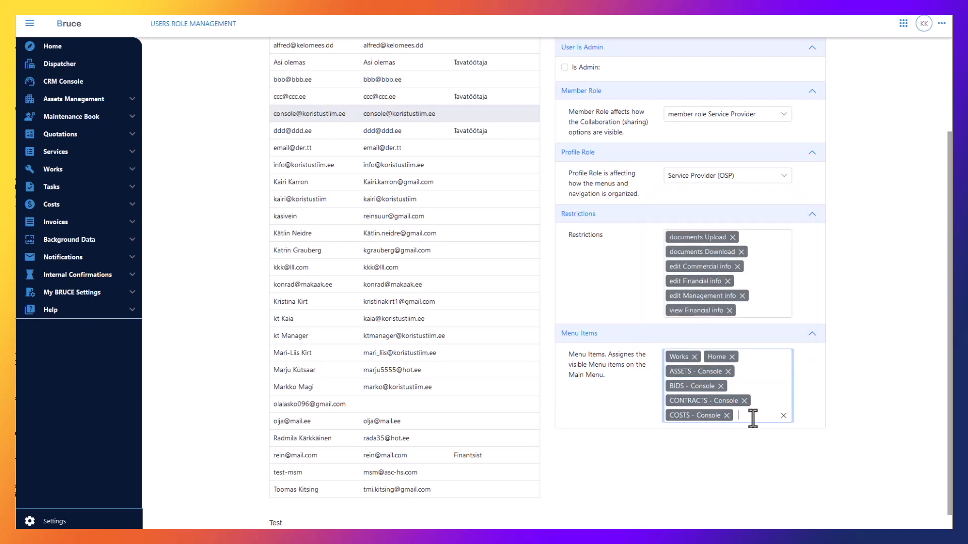
click(724, 408)
click(687, 284)
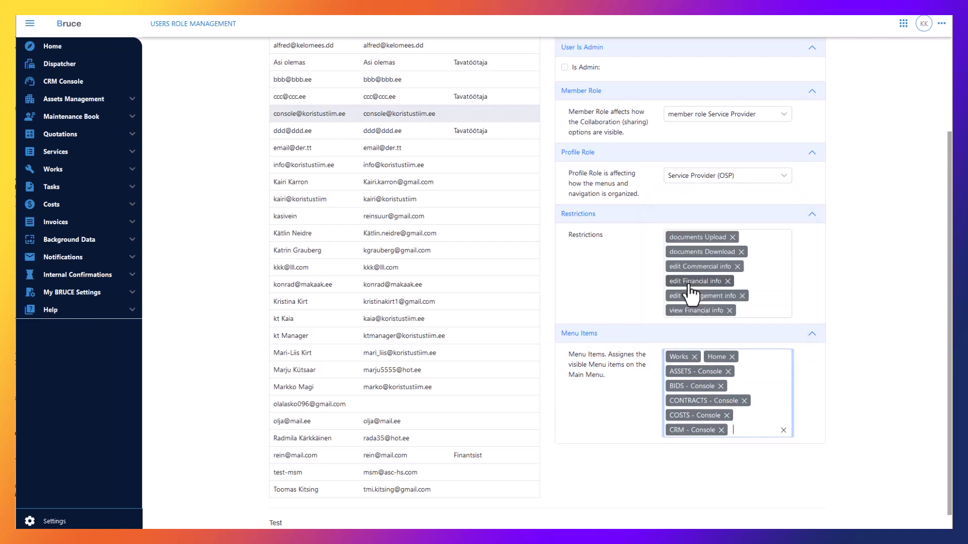
click(752, 427)
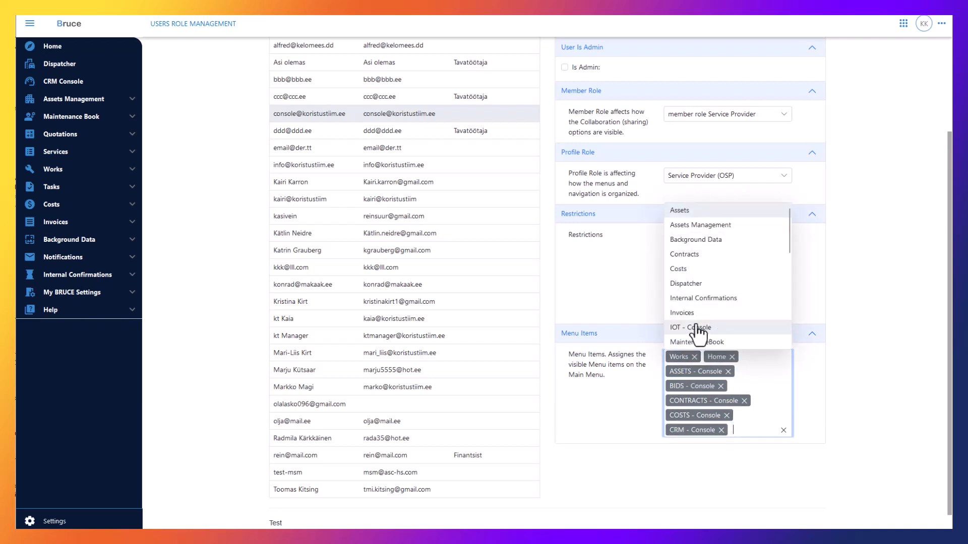
click(696, 331)
Add the PM, PROPERTIES, RESOURCES and SERV.CONTR. Console menu items.
click(744, 446)
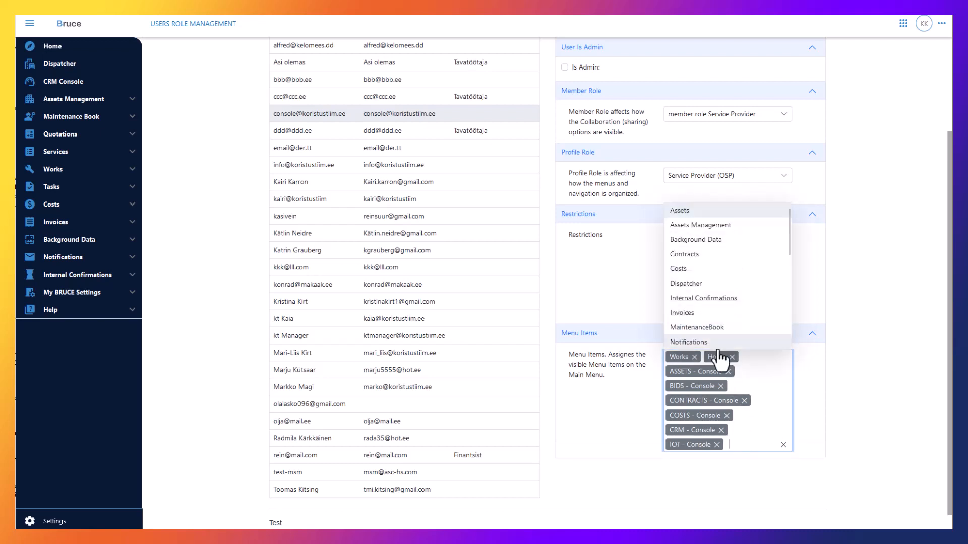
scroll(696, 316, down, 5)
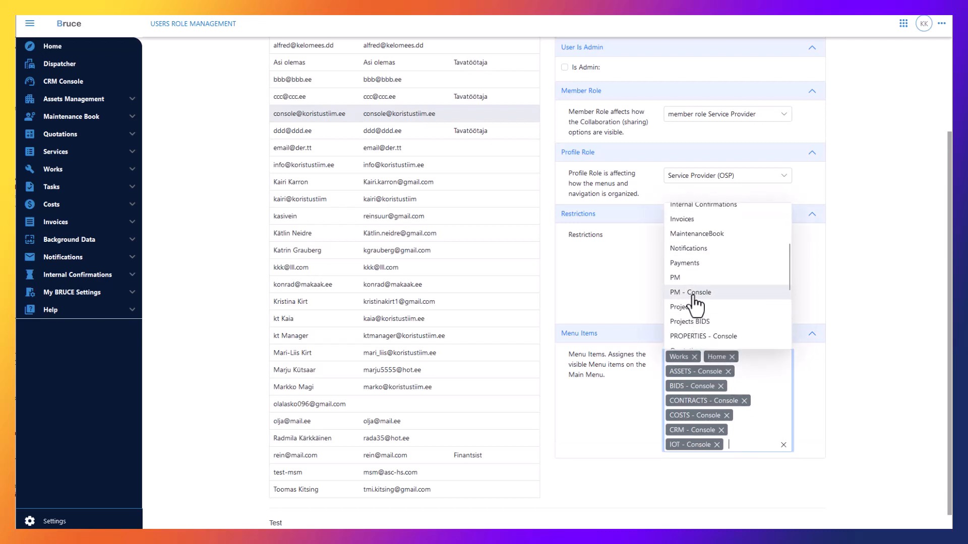
click(698, 295)
click(743, 458)
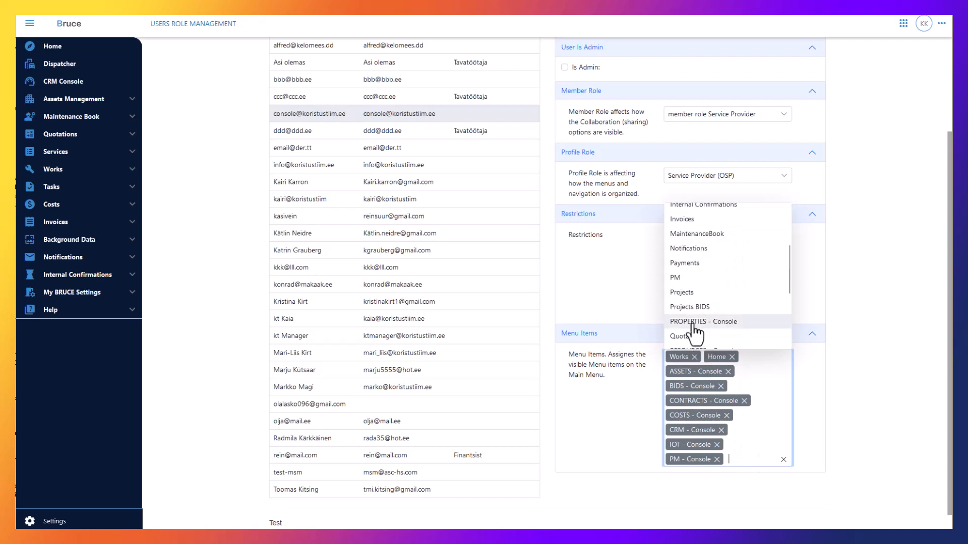
click(694, 323)
scroll(731, 424, down, 1)
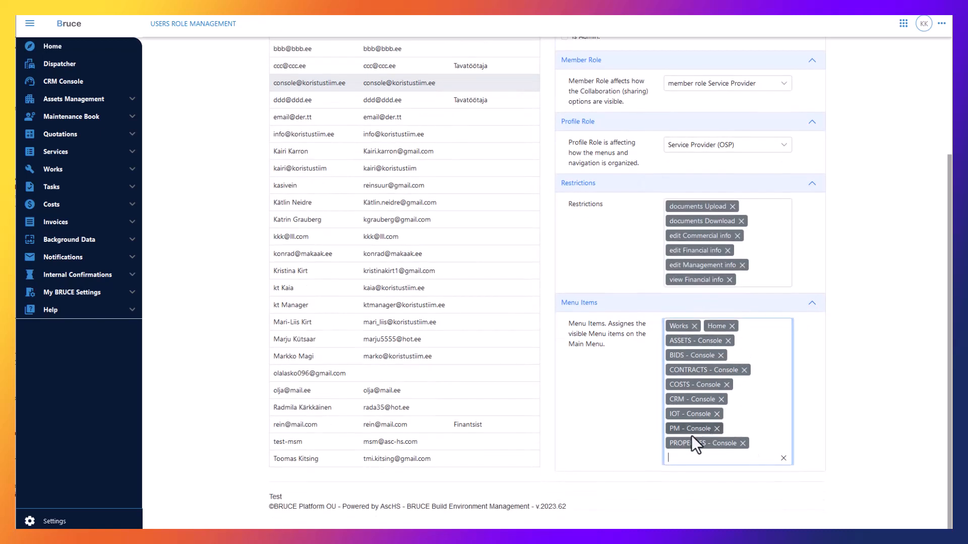
click(667, 459)
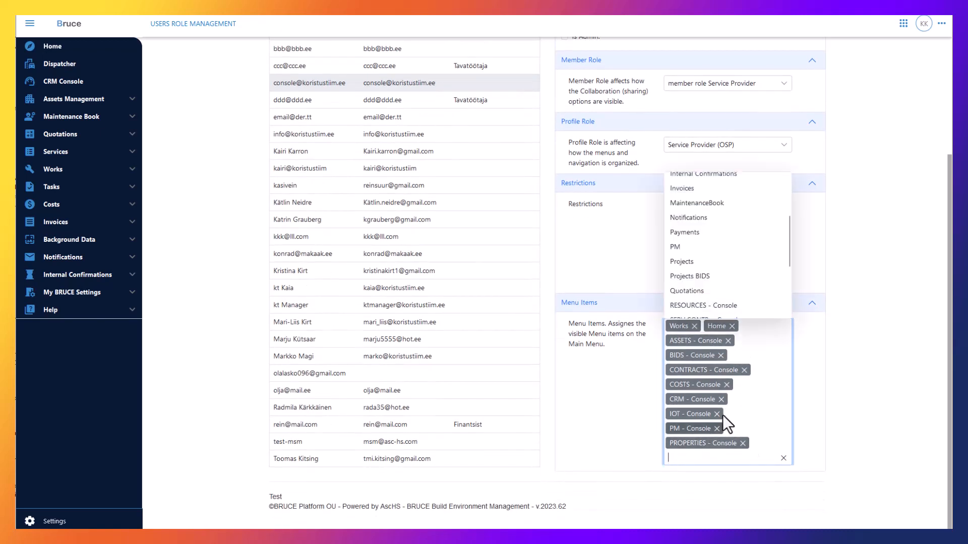
click(702, 306)
click(675, 472)
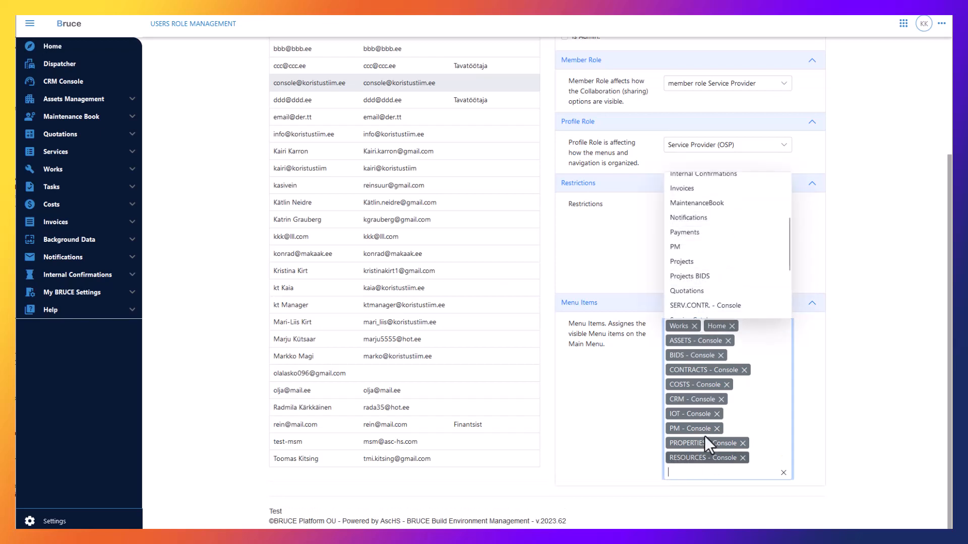
click(698, 305)
scroll(715, 380, down, 1)
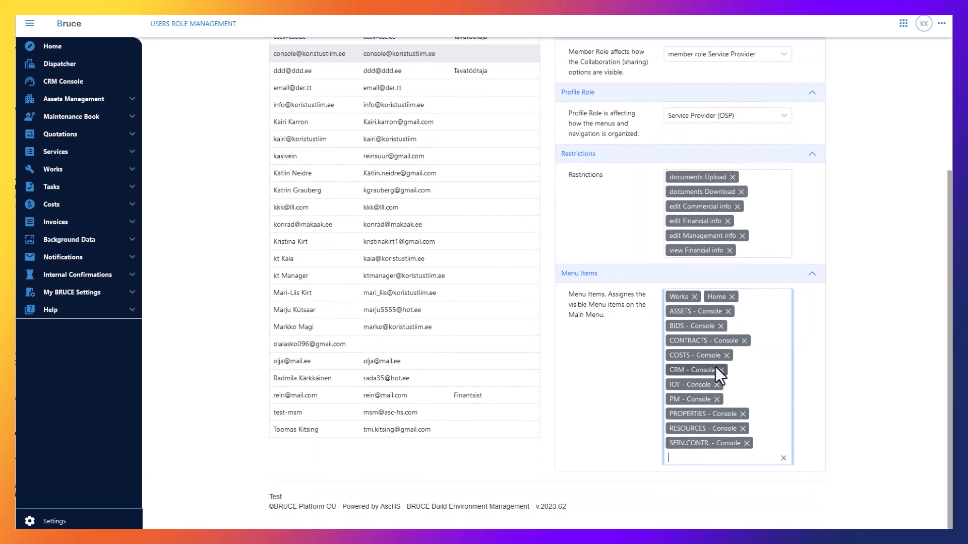
click(687, 456)
scroll(712, 272, down, 3)
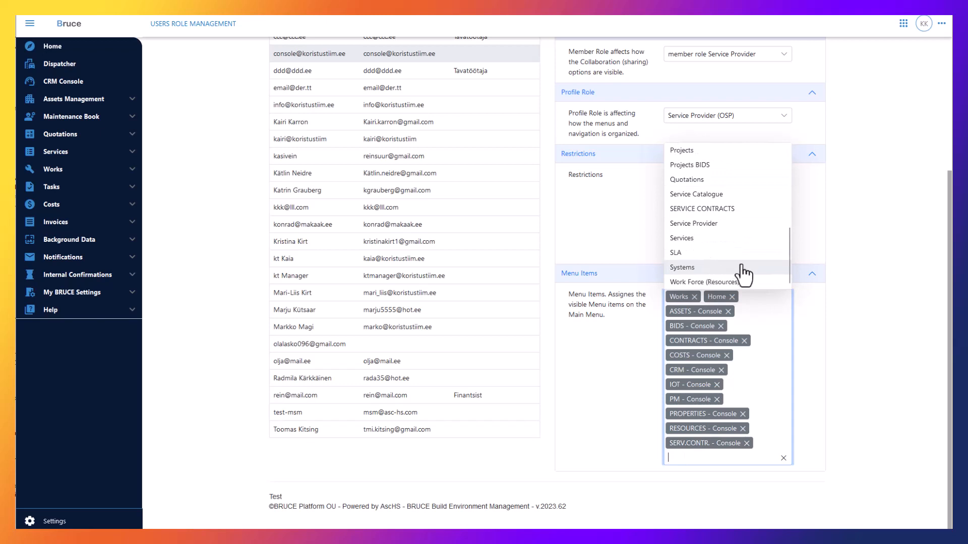
Save the console user's role settings.
click(830, 380)
scroll(830, 231, up, 3)
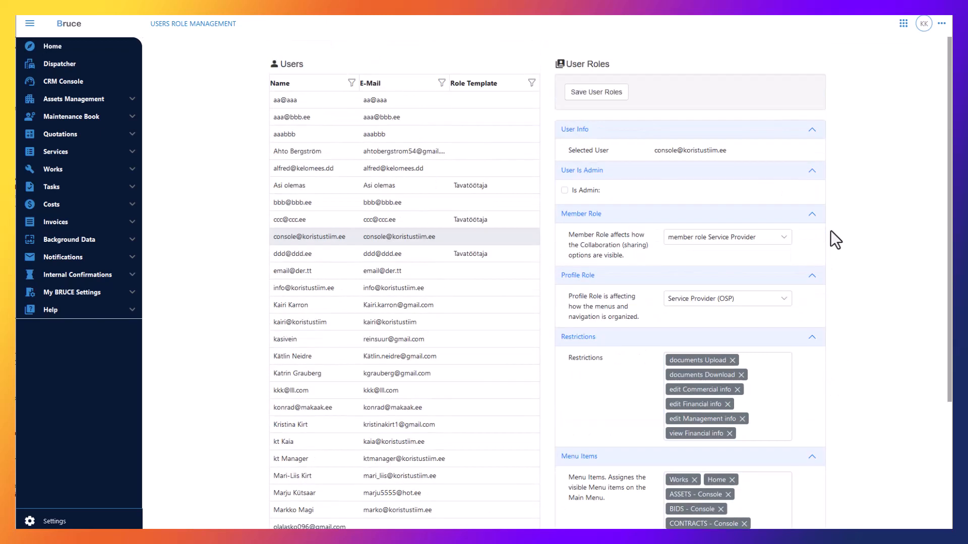
click(612, 92)
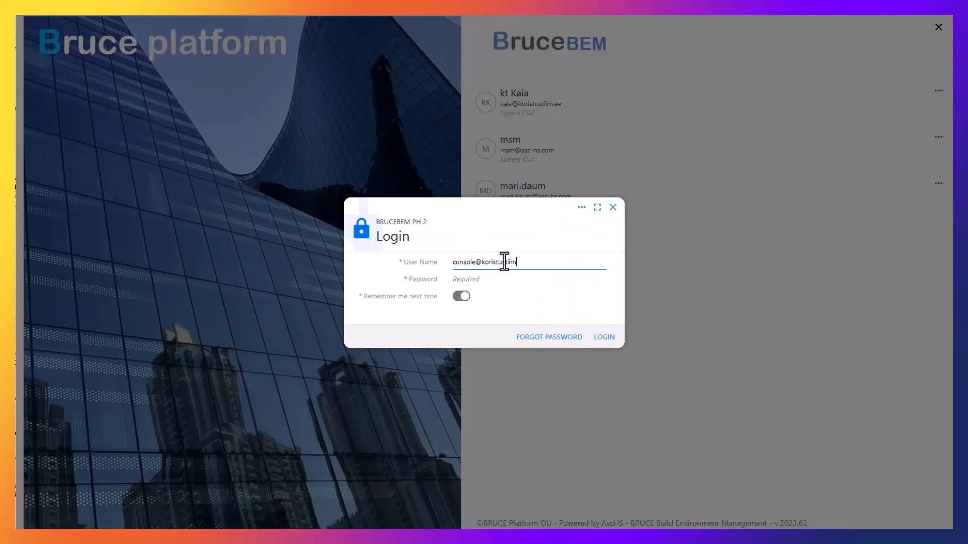
Log in as the console user and expand the side menu to see its consoles.
text(ee)
key(Tab)
text(•)
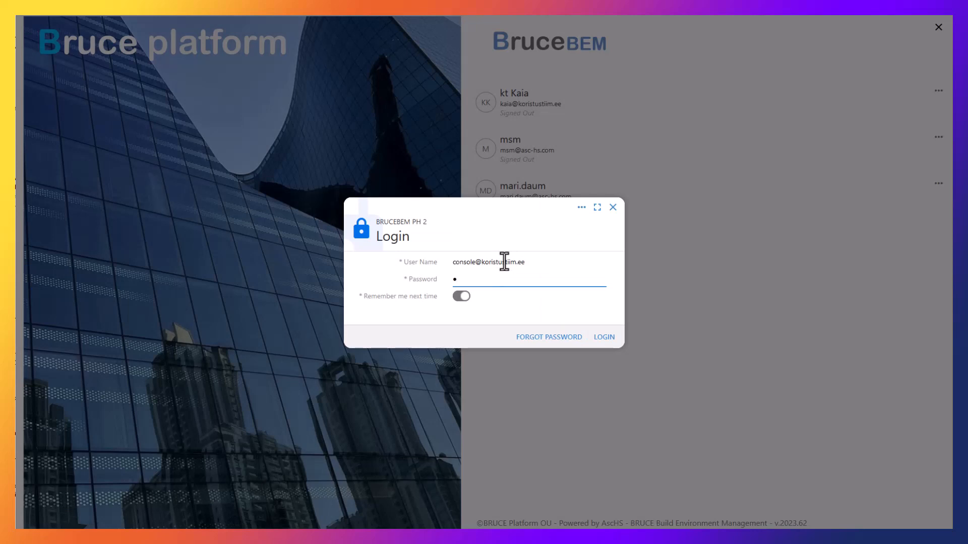
text(•••••••••)
key(Return)
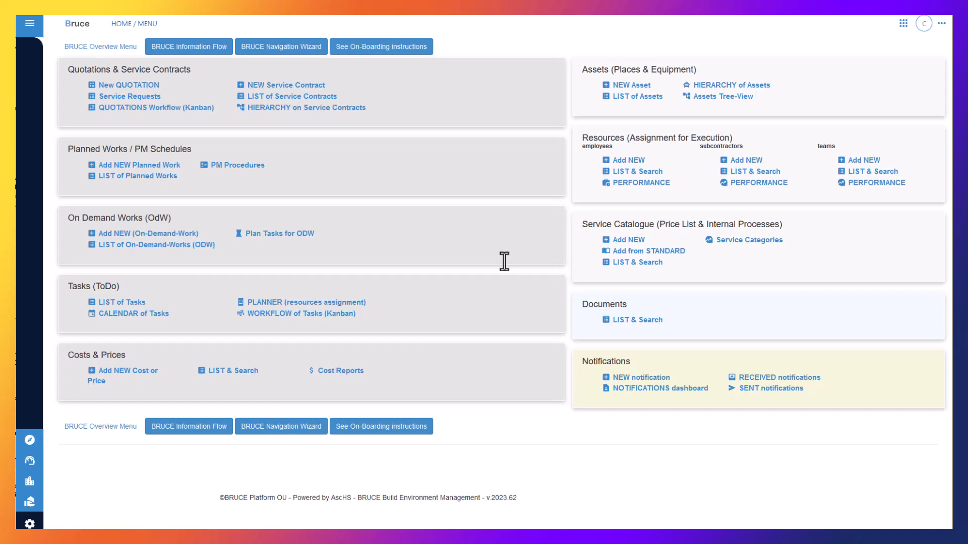
click(30, 24)
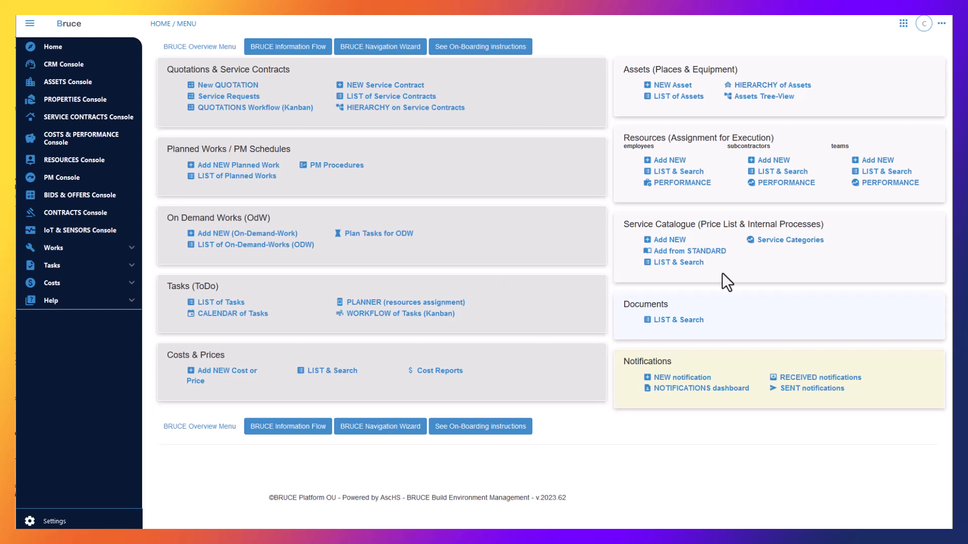
Open the account menu listing the signed-in accounts.
click(925, 28)
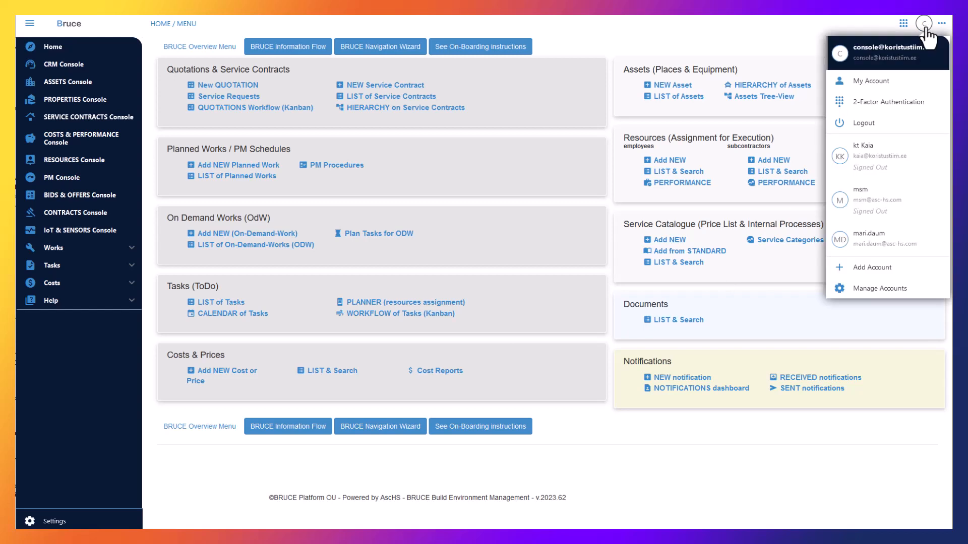
click(880, 163)
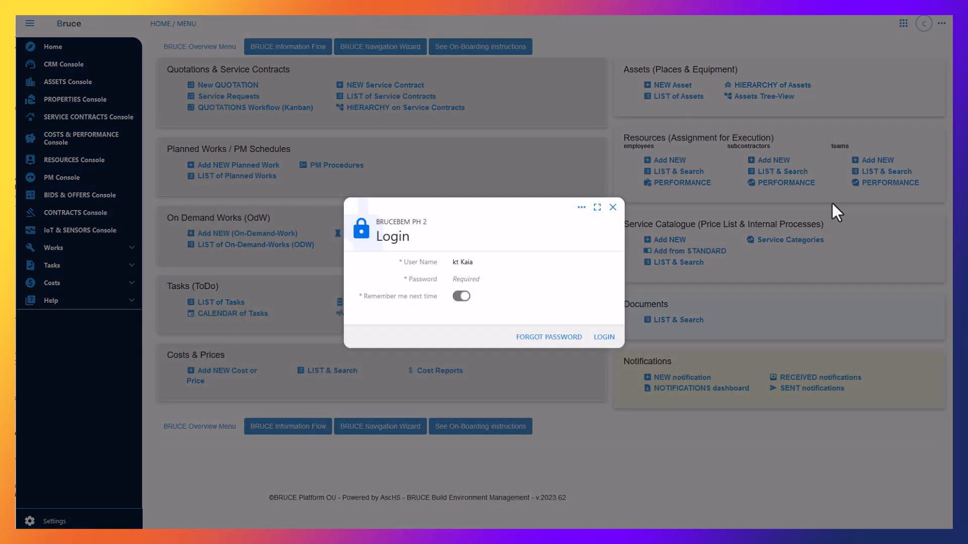
click(470, 279)
text(••)
text(••••••••)
key(Return)
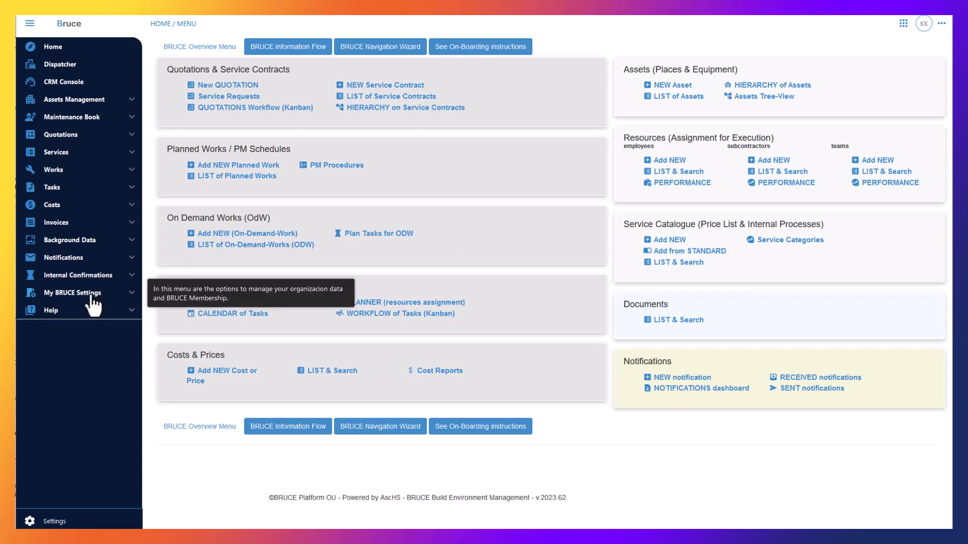
Expand My BRUCE Settings and UI personalization, then open My Users.
click(130, 297)
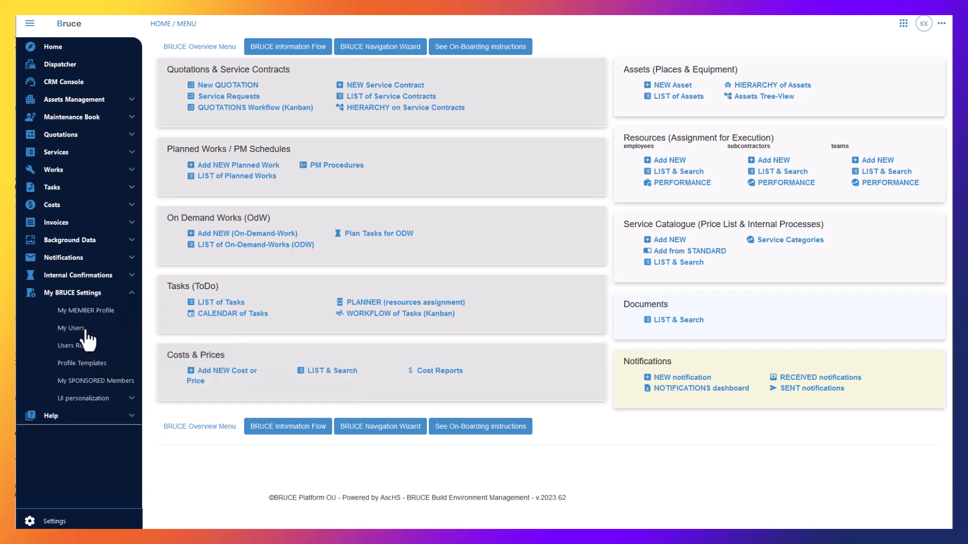
click(132, 400)
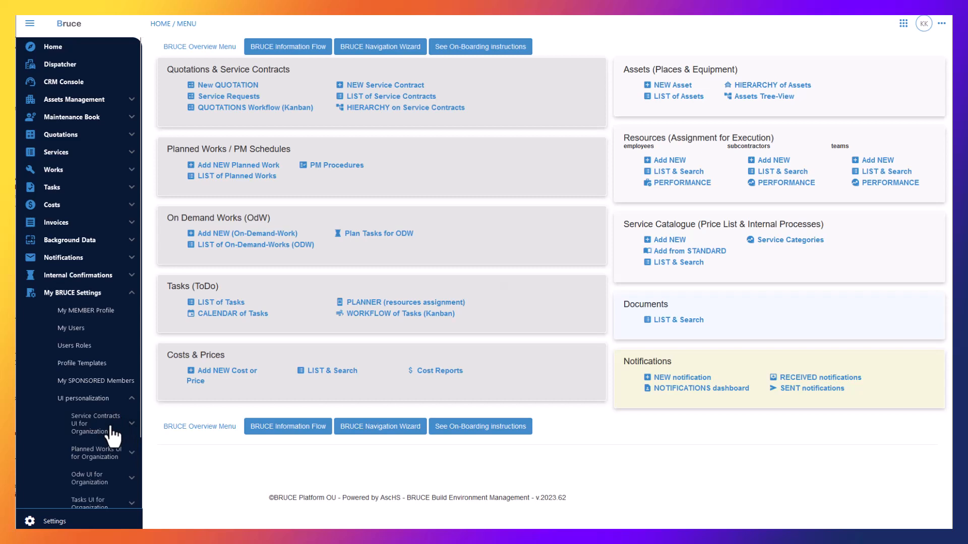
scroll(112, 433, down, 3)
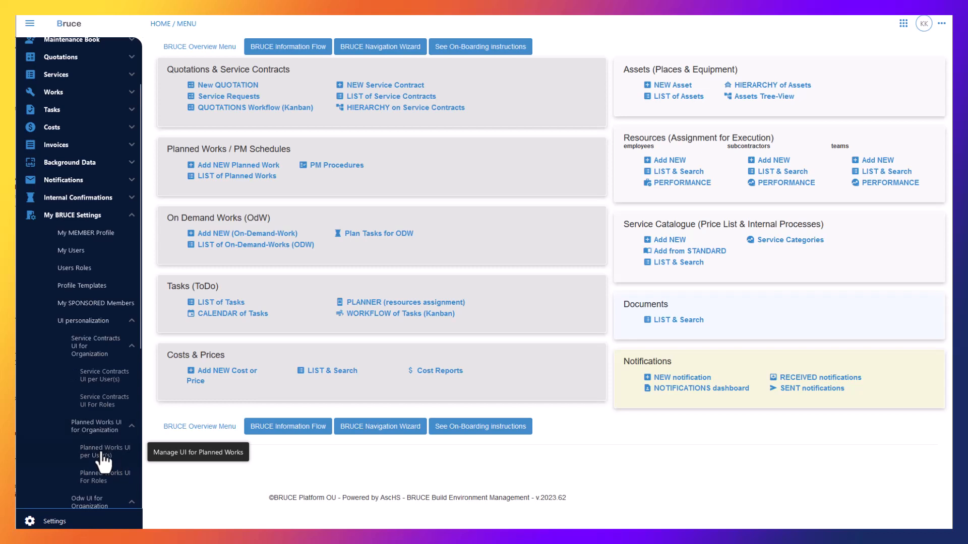
click(76, 250)
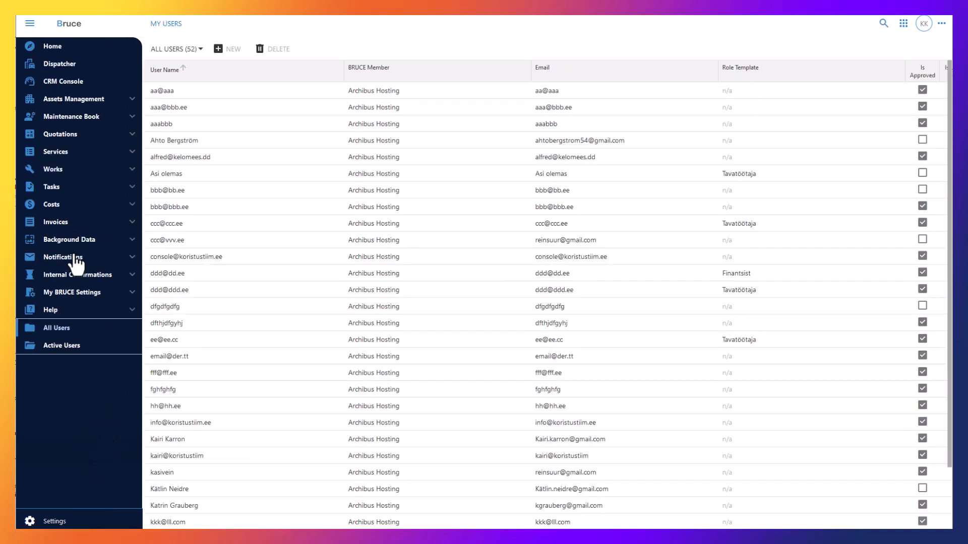
Open the console user's UI settings and show the Assets editForm1 visibility options.
click(182, 258)
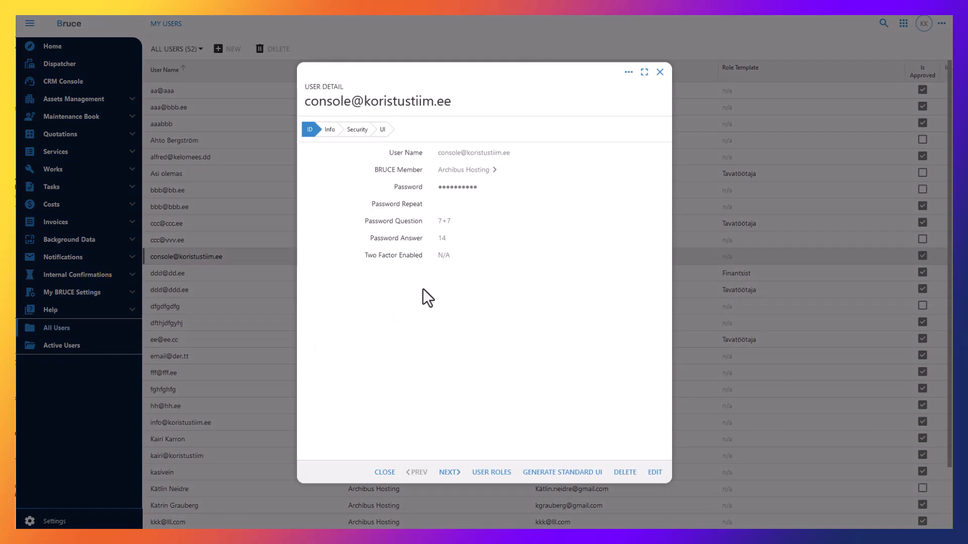
click(383, 129)
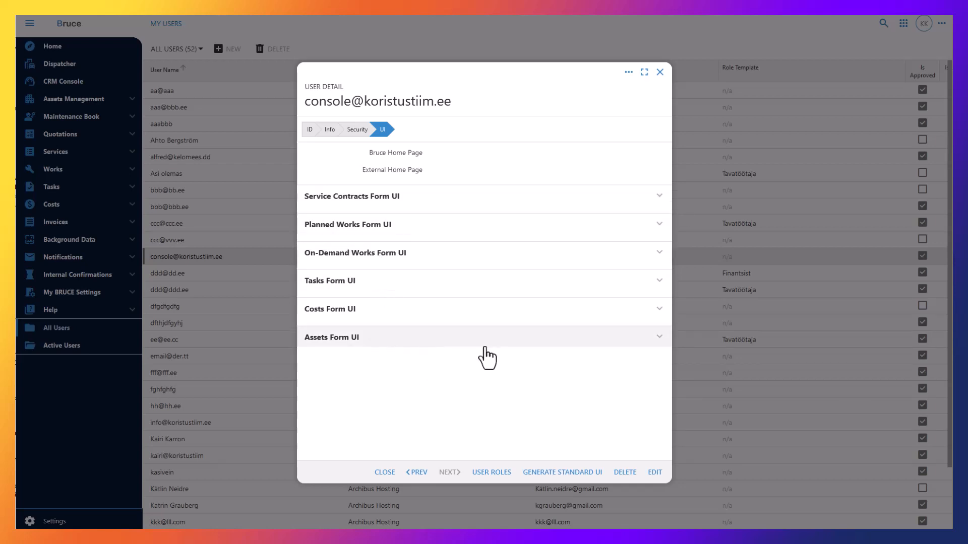
click(653, 344)
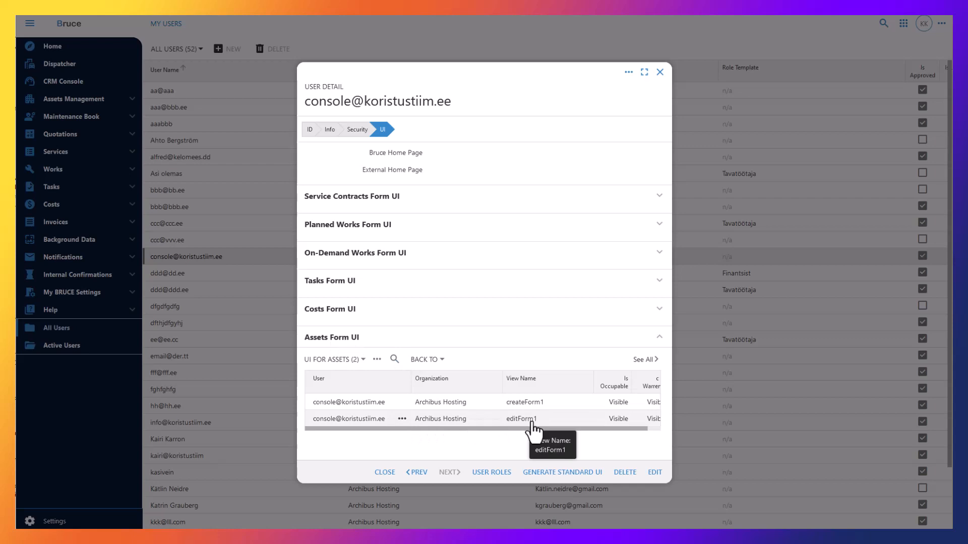
click(369, 423)
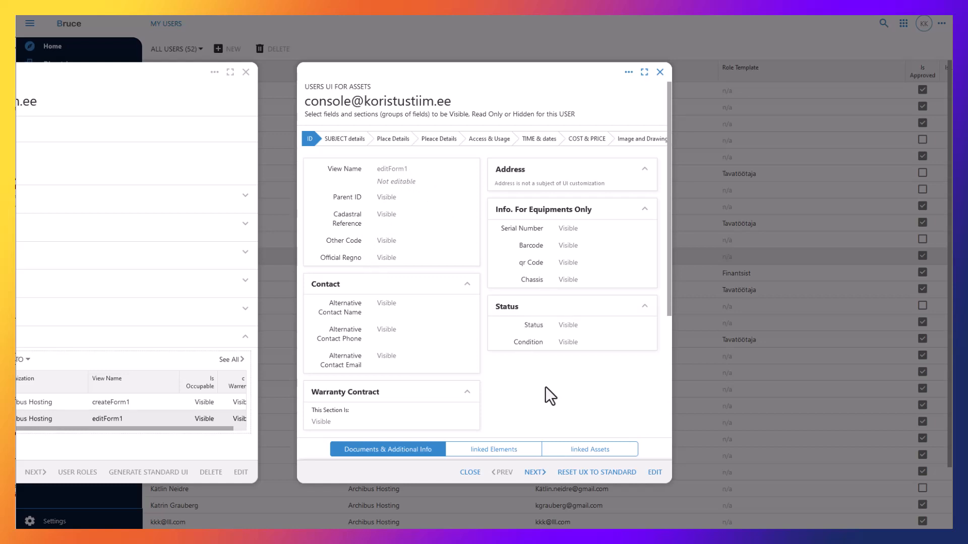
Maximize the console user's Assets editForm1 visibility settings to fill the window.
scroll(546, 395, down, 2)
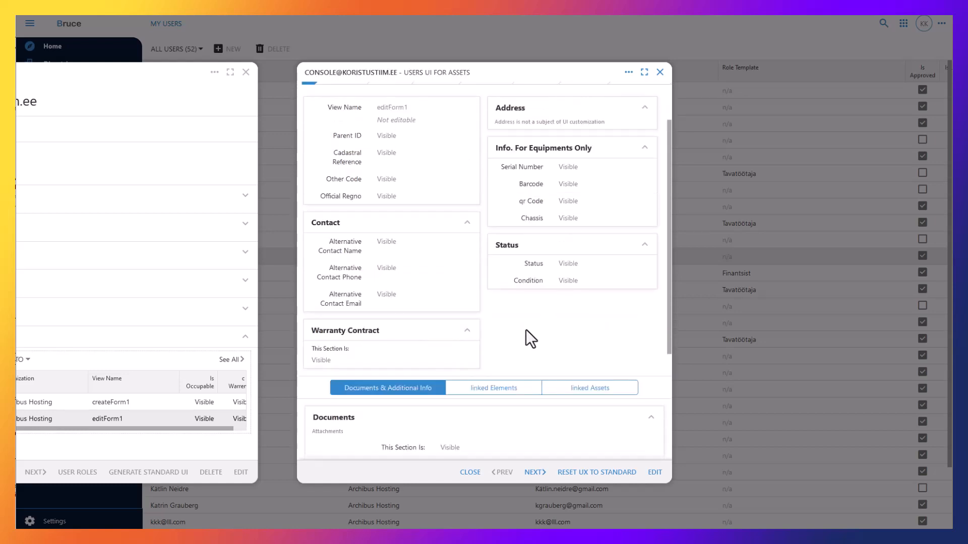
scroll(543, 322, up, 2)
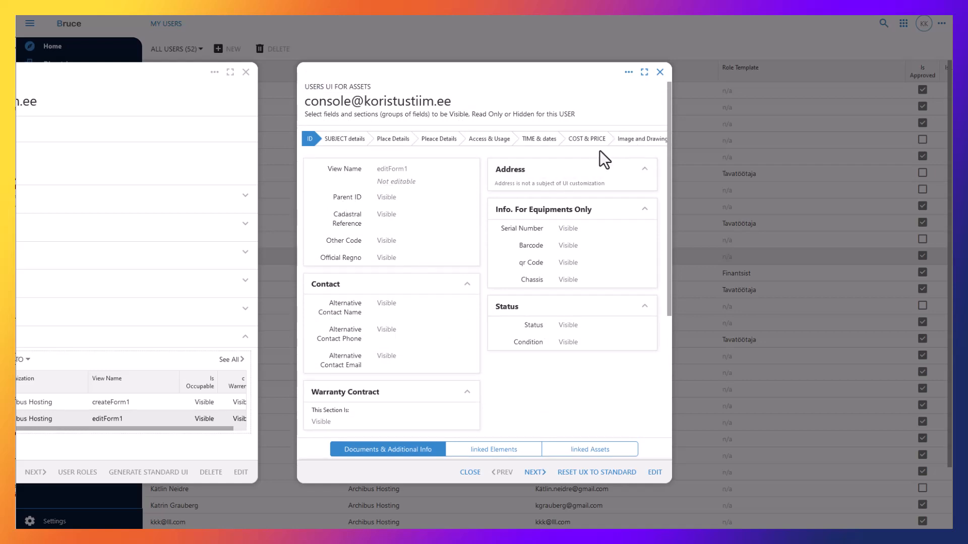
click(643, 72)
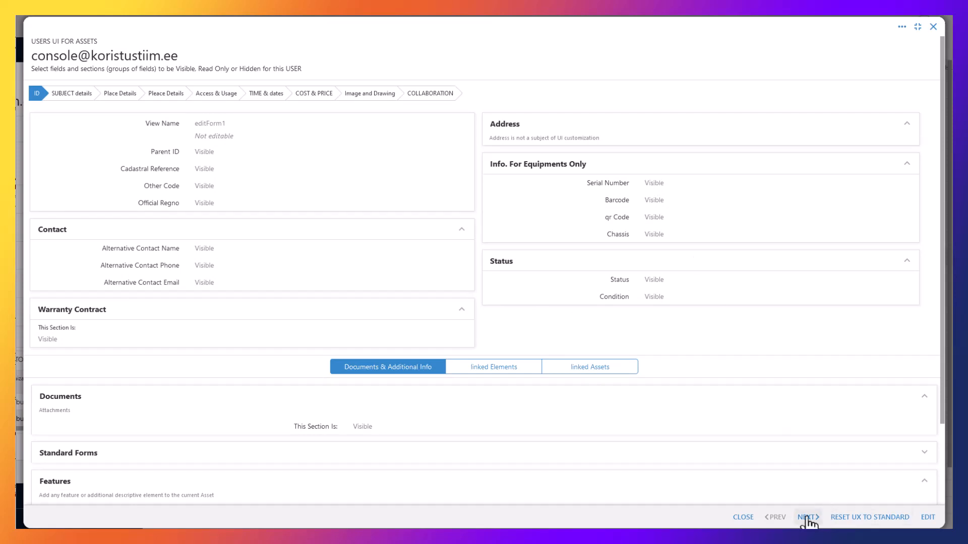
In edit mode, check Serial Number's visibility choices, then review the Pleace Details and Access & Usage tabs.
click(932, 520)
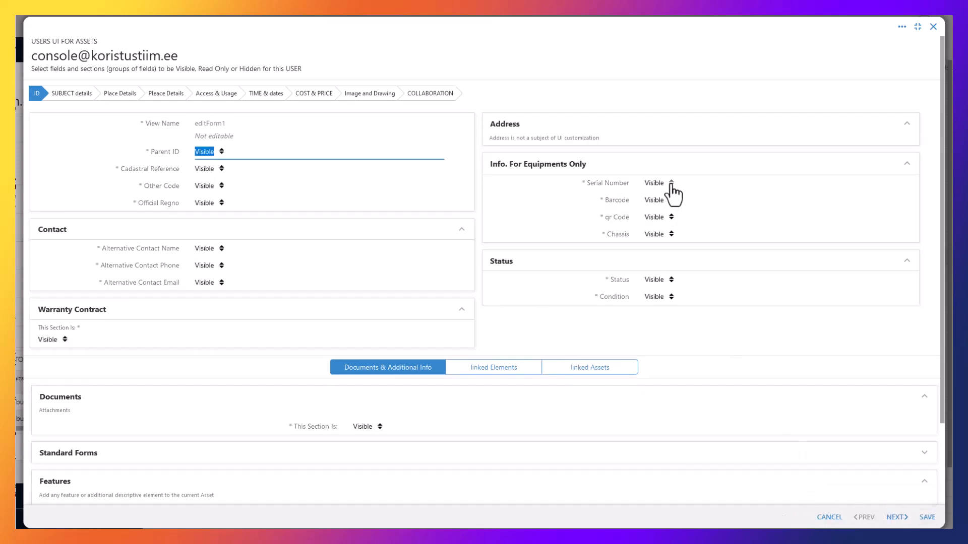
click(671, 184)
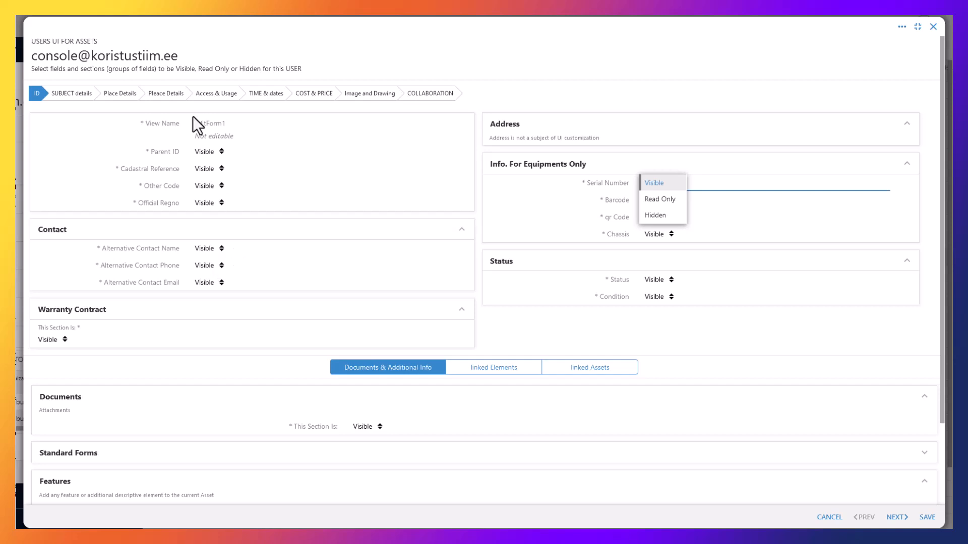
click(157, 96)
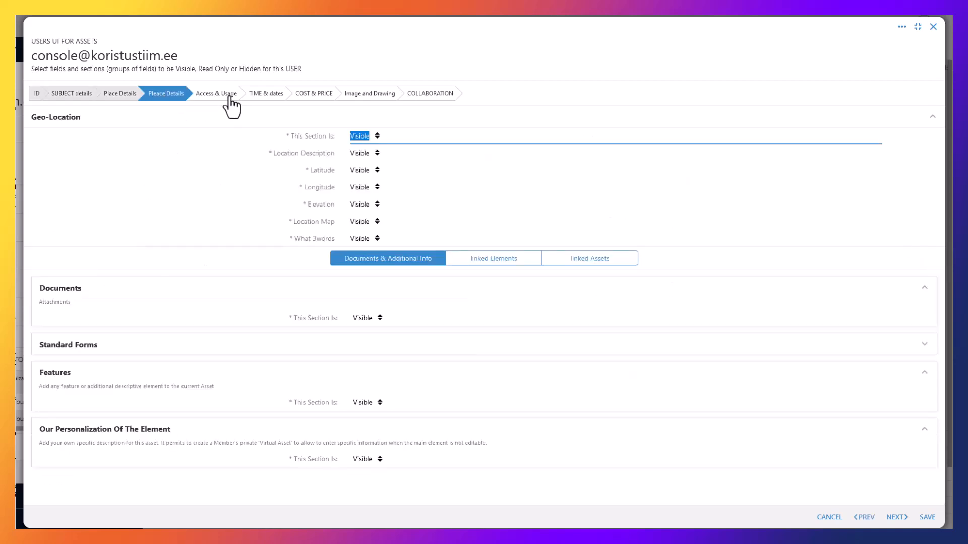
click(228, 94)
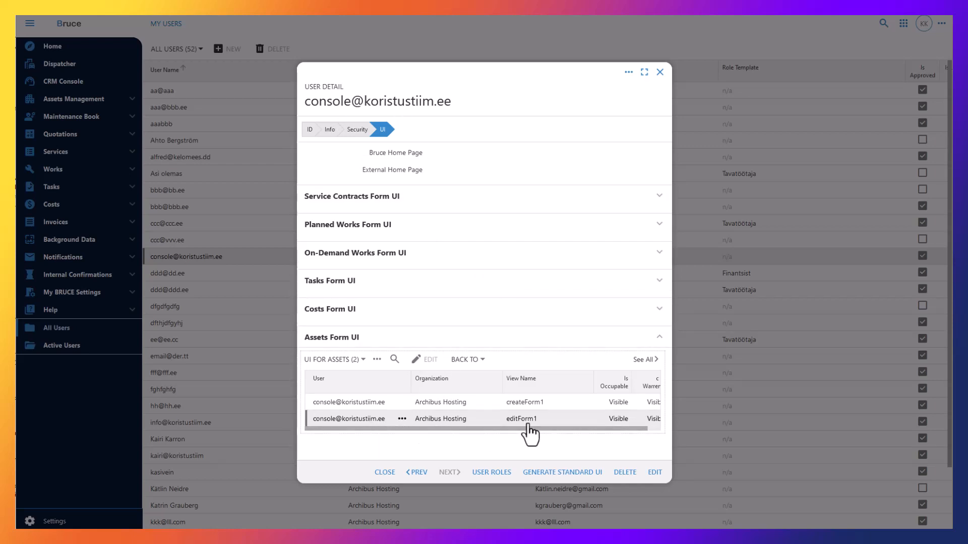
Close the console user's details and sign in as that console user from the account list.
click(660, 72)
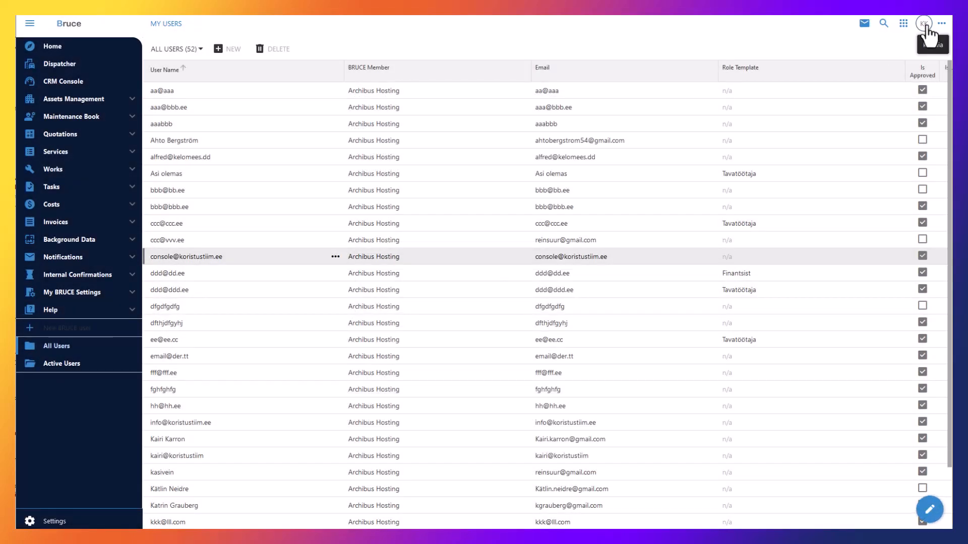
click(924, 26)
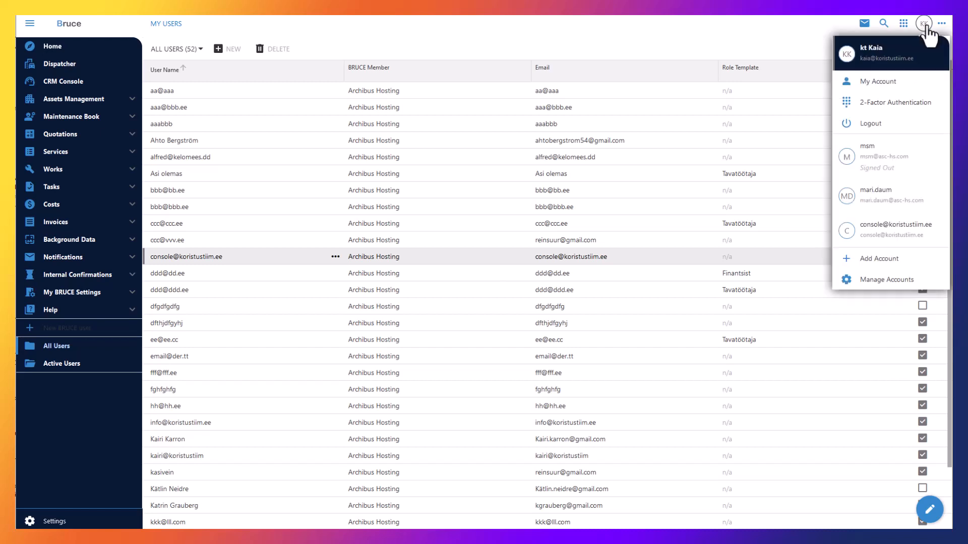
click(900, 236)
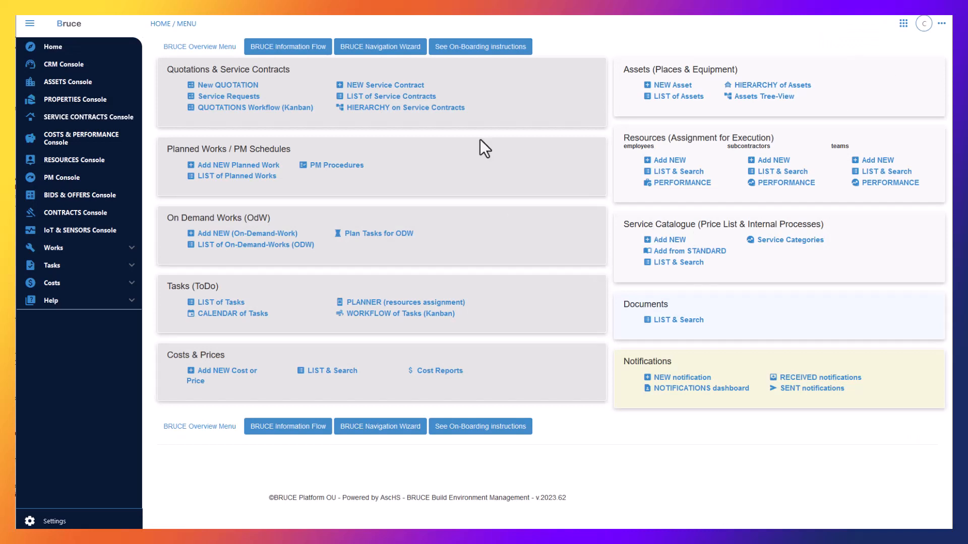
click(80, 86)
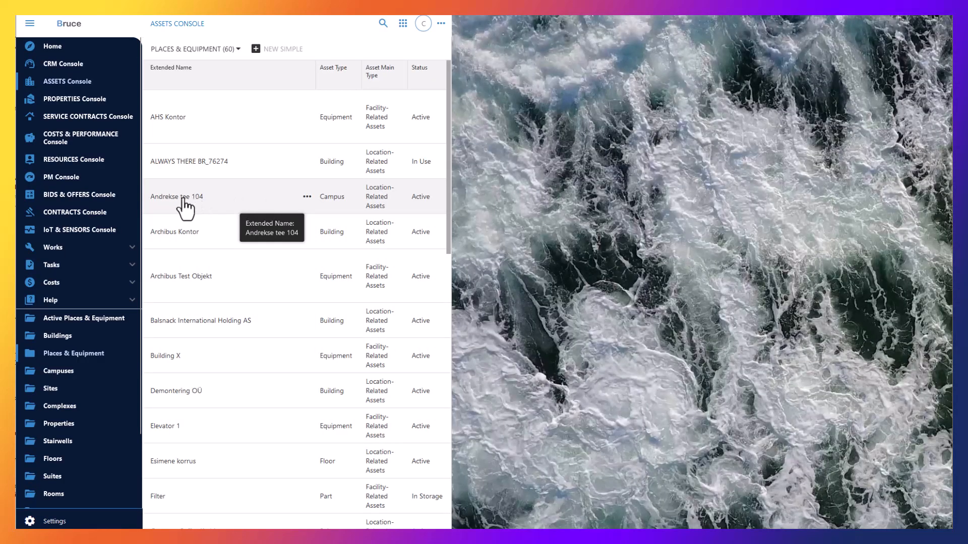
click(187, 198)
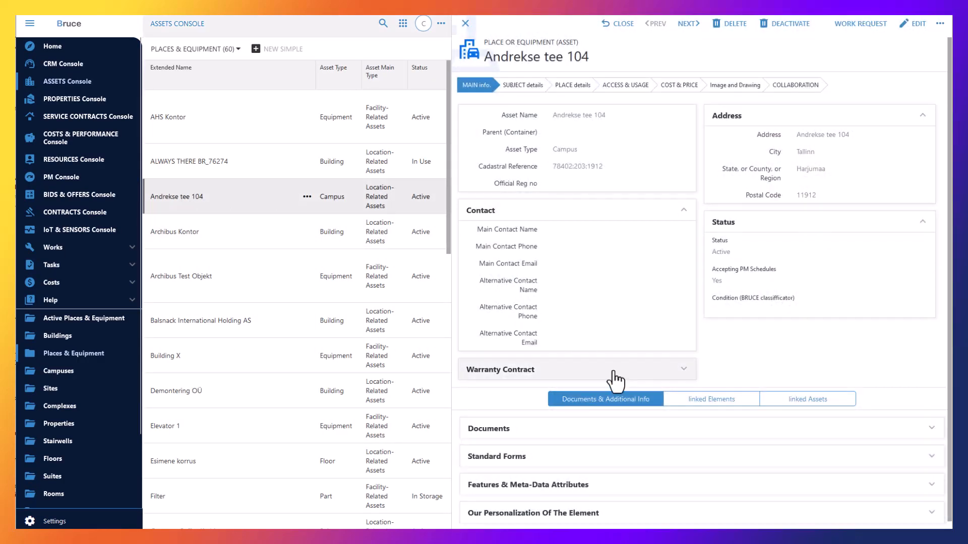